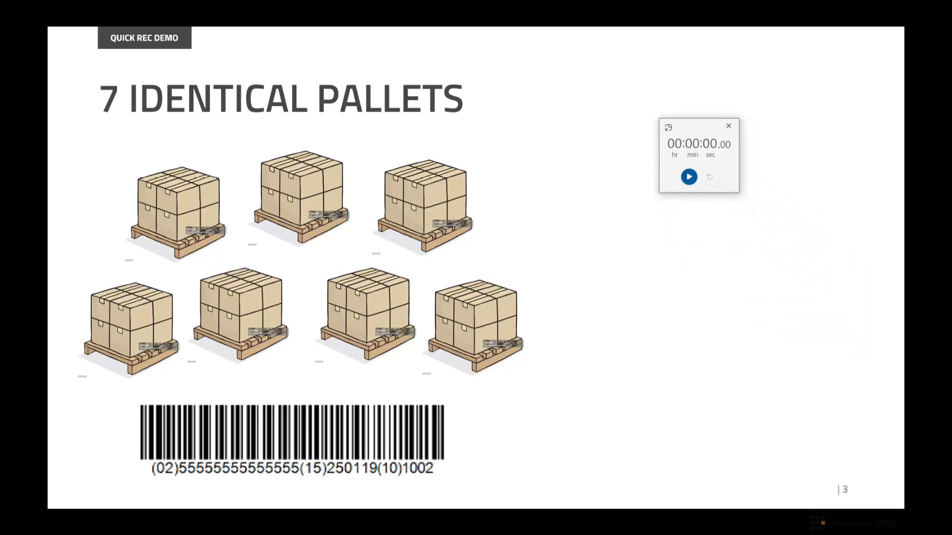
# Step: Bring up and enlarge the warehouse terminal window, then start the stopwatch
pyautogui.hotkey('alt', 'Tab')
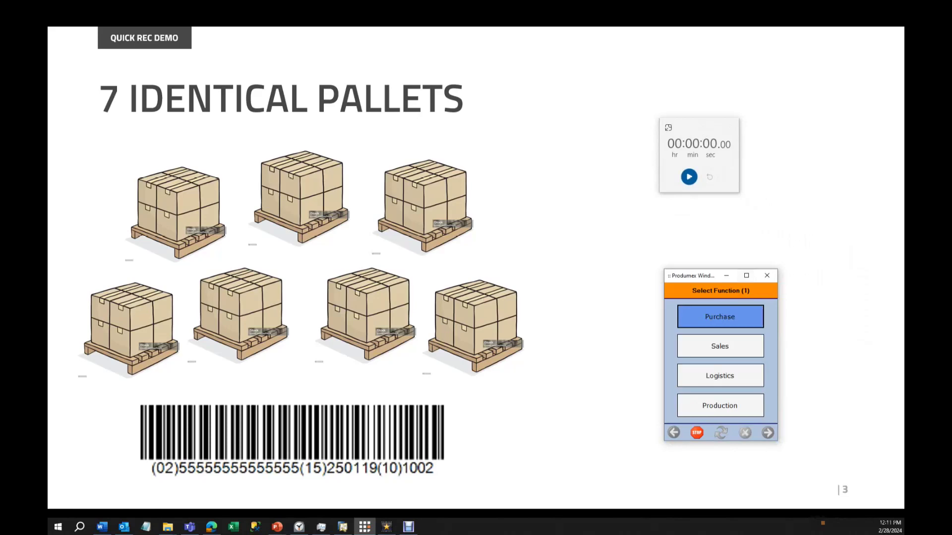
pyautogui.moveTo(777, 441); pyautogui.dragTo(796, 462)
pyautogui.moveTo(715, 280); pyautogui.dragTo(712, 280)
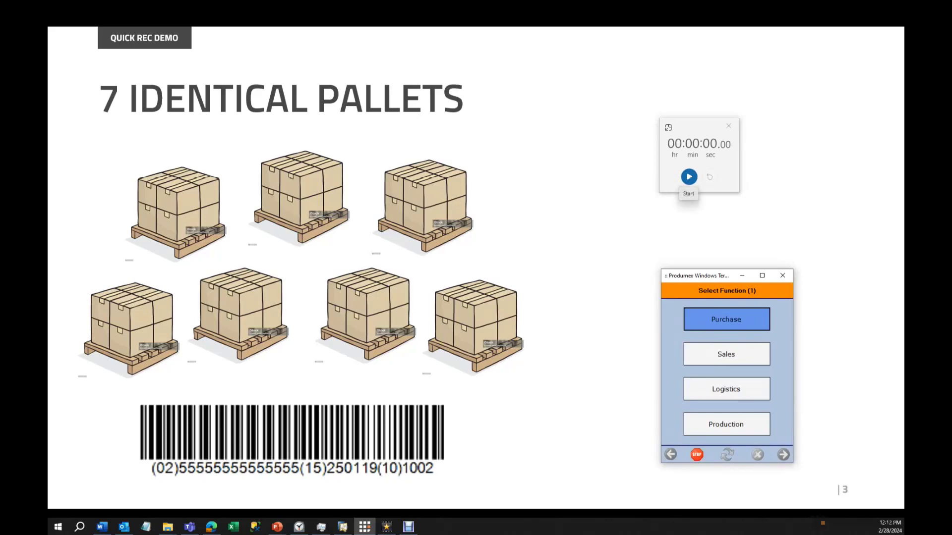
pyautogui.click(689, 177)
# Step: Start a purchase reception from Vendor 1 for 7 identical logistic units
pyautogui.click(727, 320)
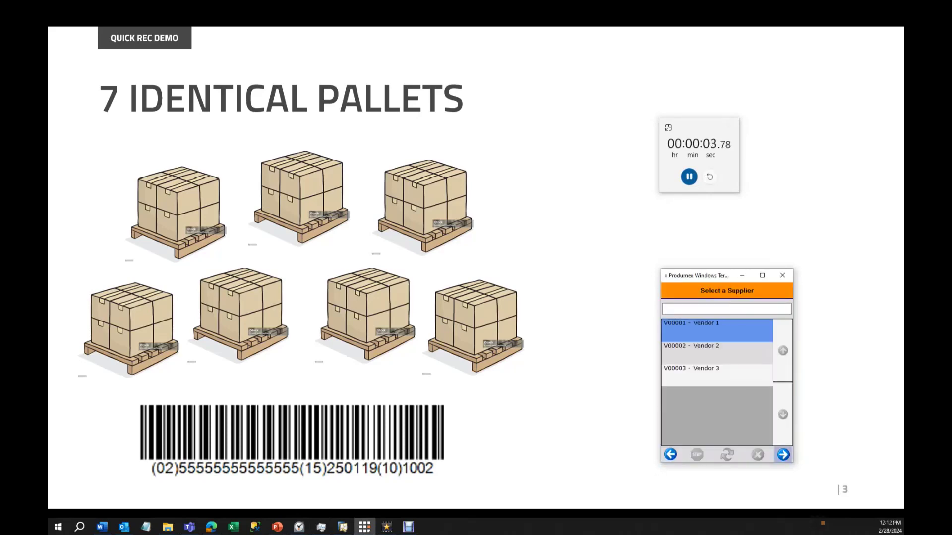
pyautogui.click(783, 455)
pyautogui.click(726, 337)
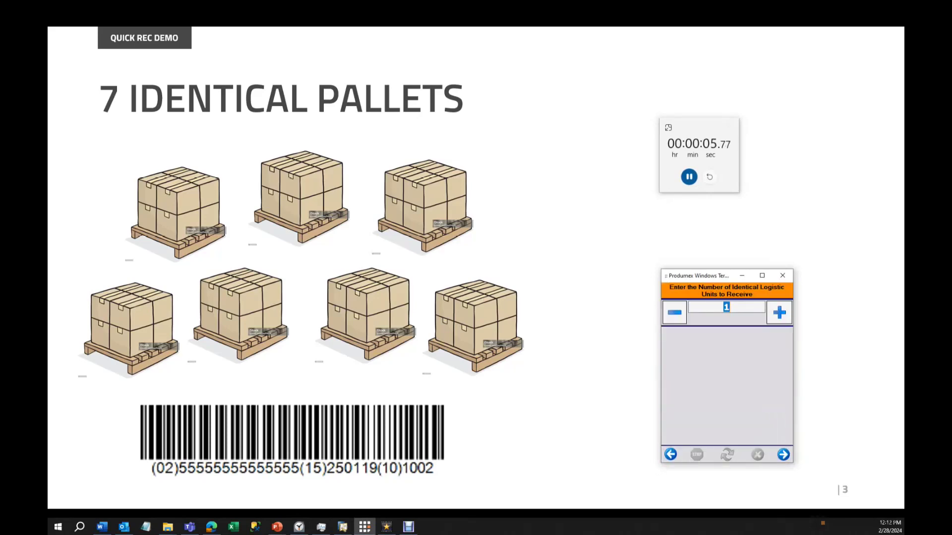
pyautogui.write('7')
pyautogui.press('Return')
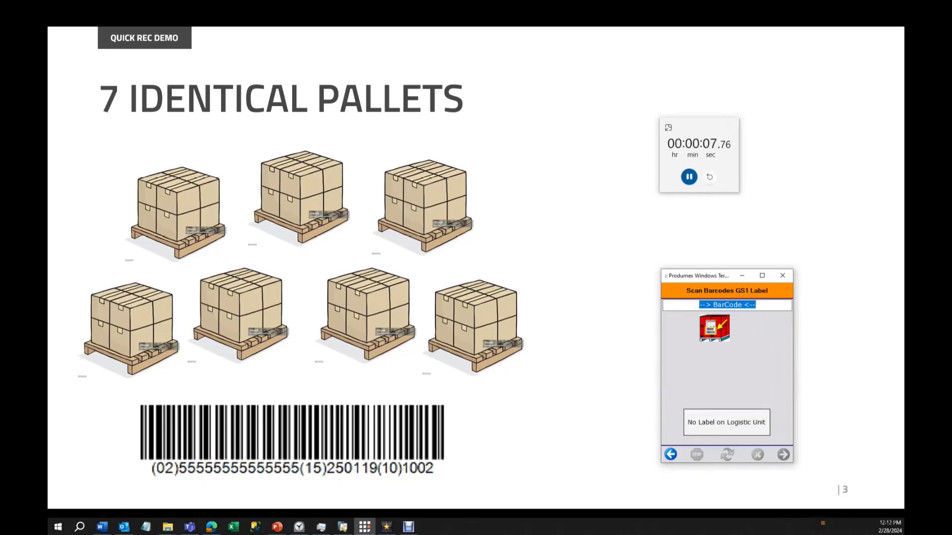
# Step: Scan the batch 1002 GS1 label, accept the warning, receive 4 CAN each, and stop the timer
pyautogui.write('025555555555555515250119101002')
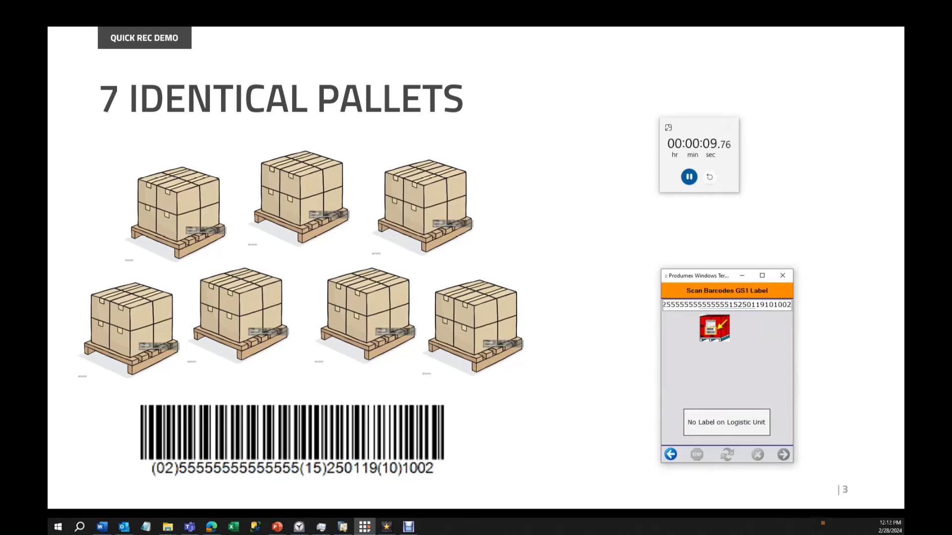
pyautogui.press('Return')
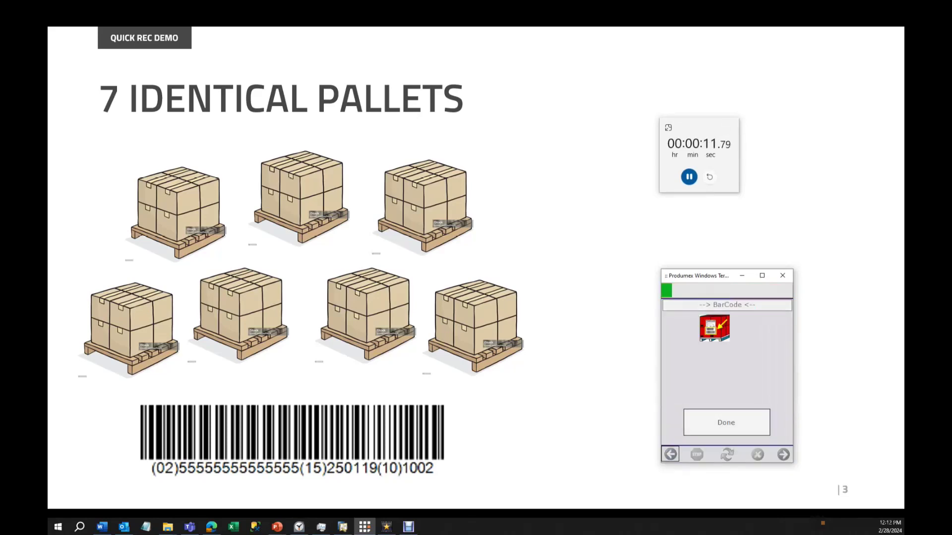
pyautogui.press('Return')
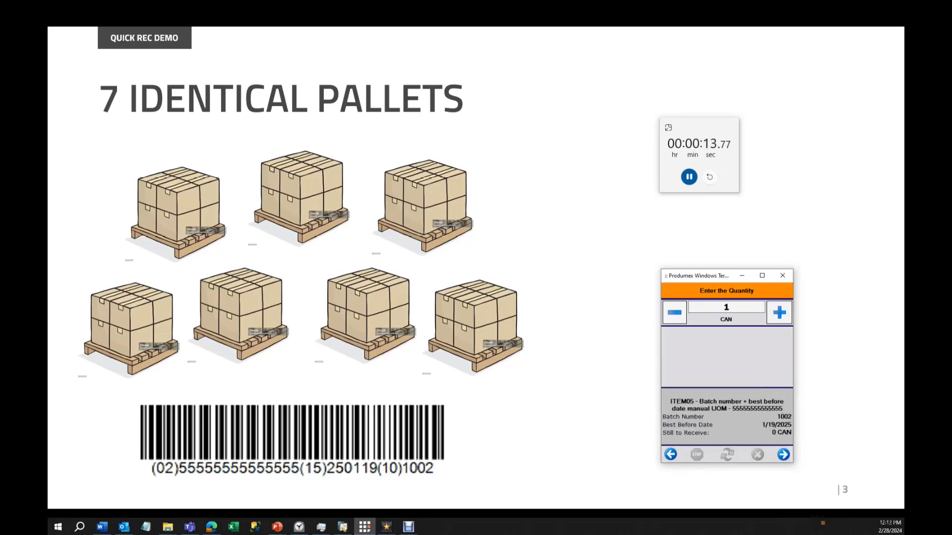
pyautogui.write('4')
pyautogui.press('Return')
pyautogui.click(688, 176)
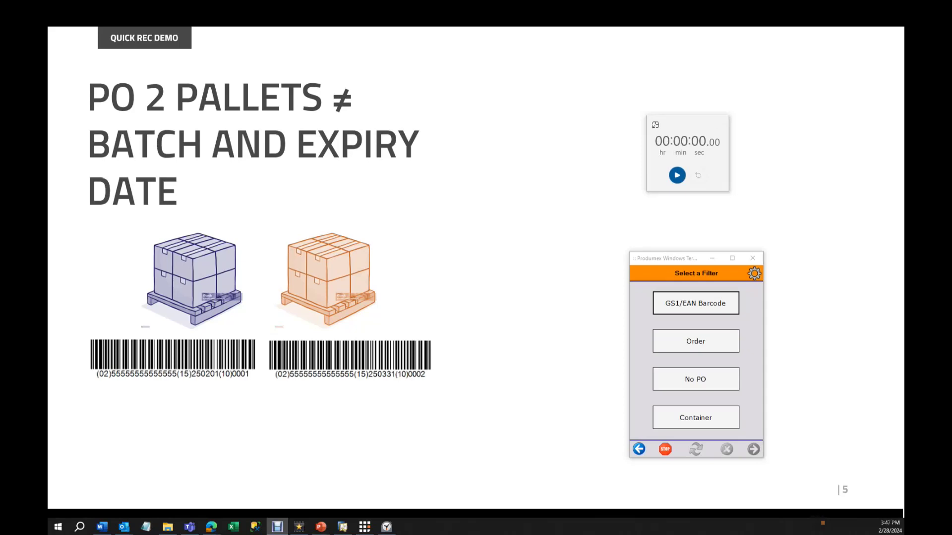
# Step: Return the terminal to the main function menu and start the stopwatch
pyautogui.click(695, 303)
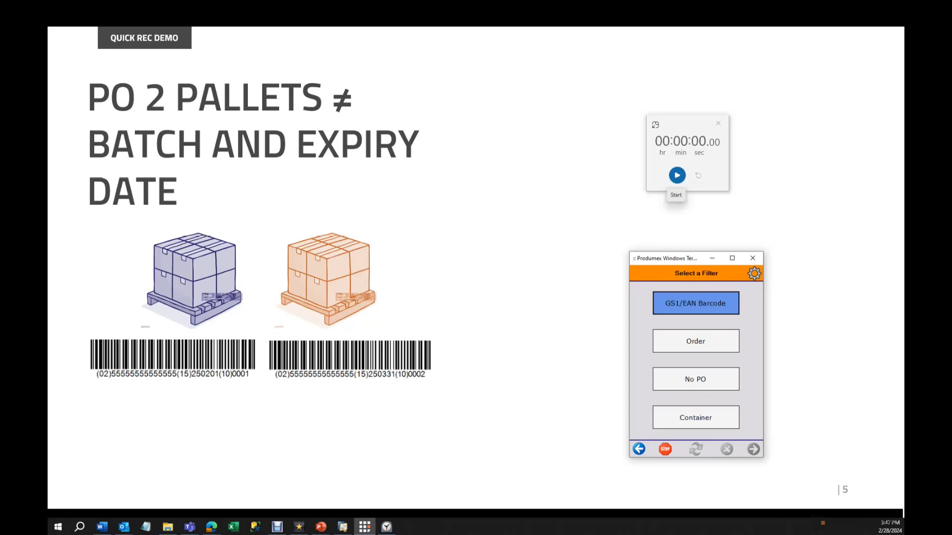
pyautogui.press('Return')
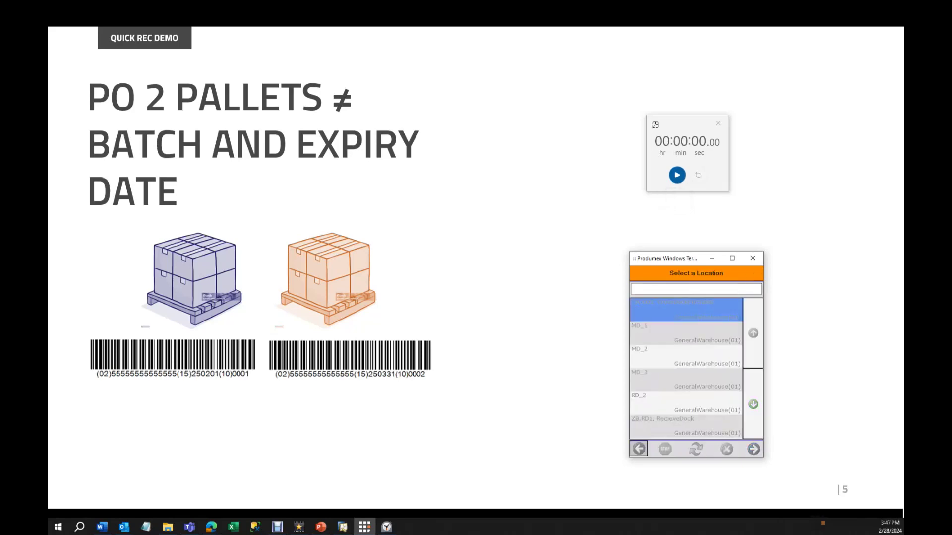
pyautogui.press('Escape')
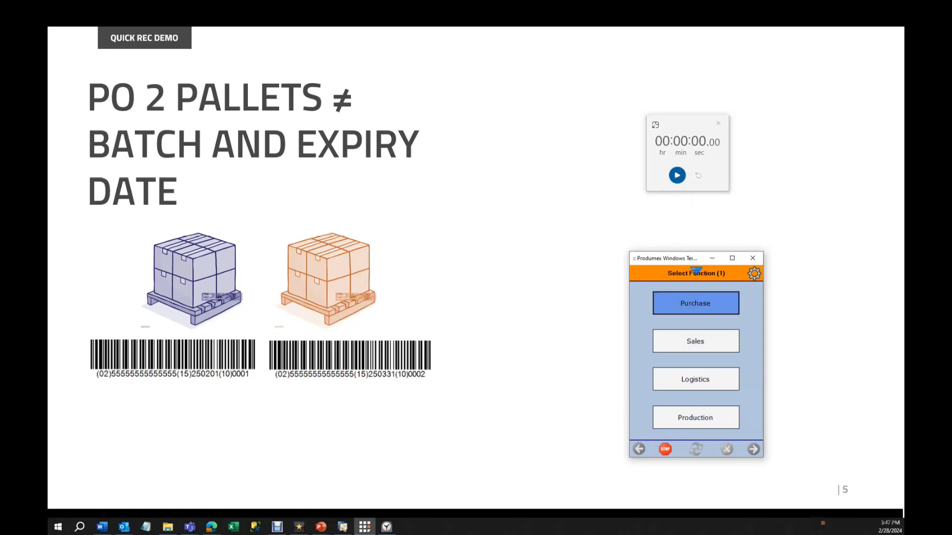
pyautogui.click(677, 175)
# Step: Begin a Purchase Reception at the first location, filtering by purchase order
pyautogui.click(695, 303)
pyautogui.press('Return')
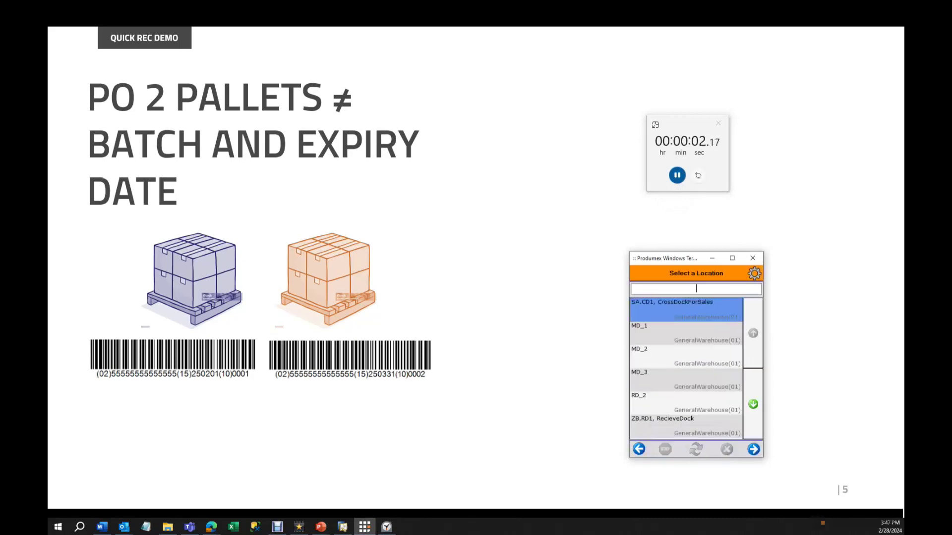
pyautogui.press('Return')
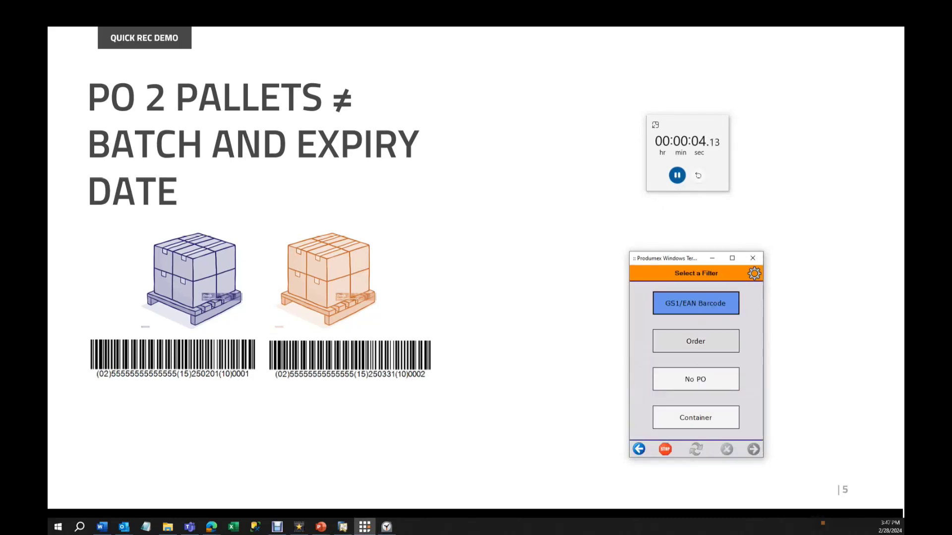
pyautogui.click(695, 341)
# Step: Select P.O. 3 and receive the first pallet, batch 0001 best before 2/1/2025, accepting the quantity
pyautogui.click(687, 316)
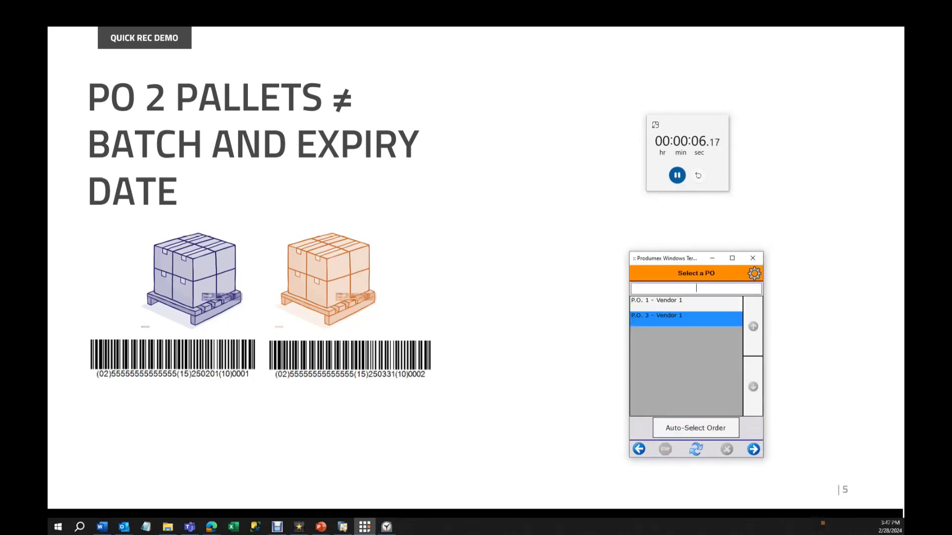
pyautogui.press('Return')
pyautogui.press('Return')
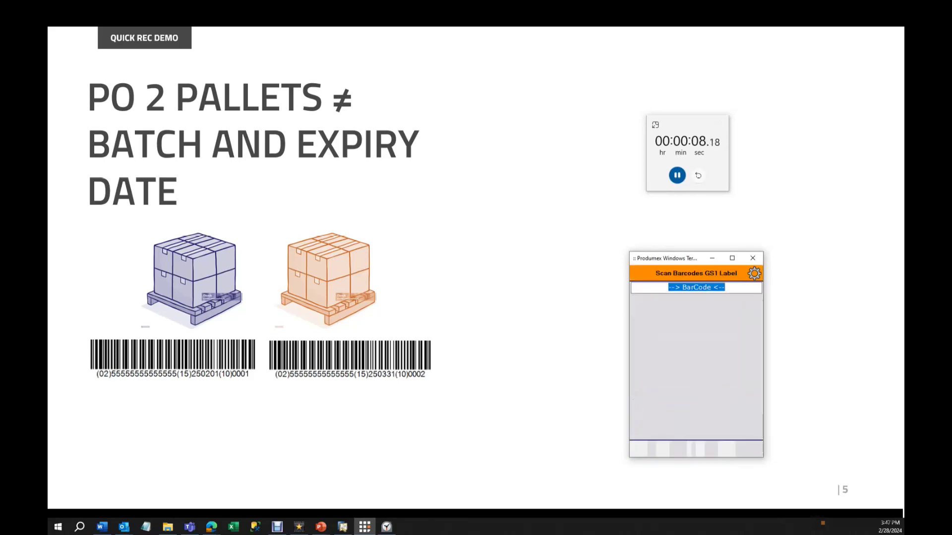
pyautogui.hotkey('alt', 'Tab')
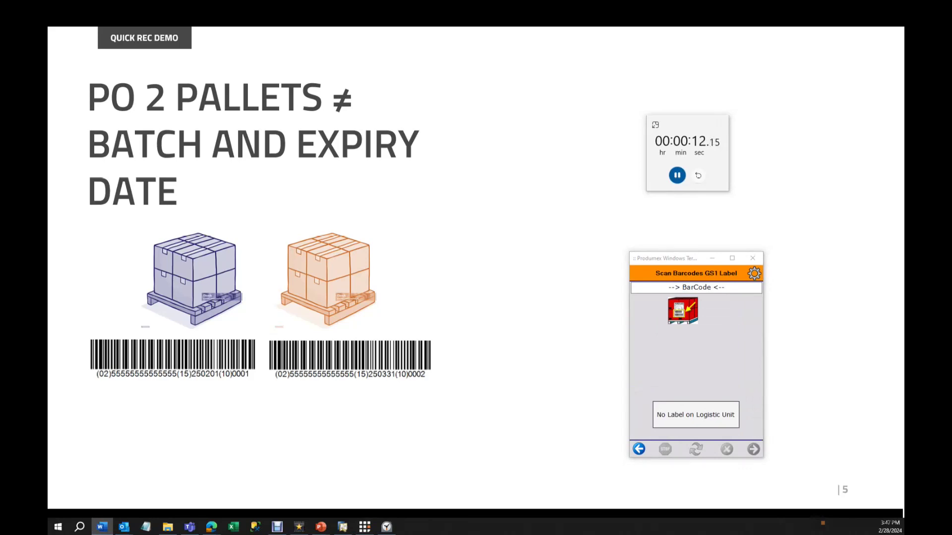
pyautogui.hotkey('alt', 'Tab')
pyautogui.write('025555555555555515250201100001')
pyautogui.press('Return')
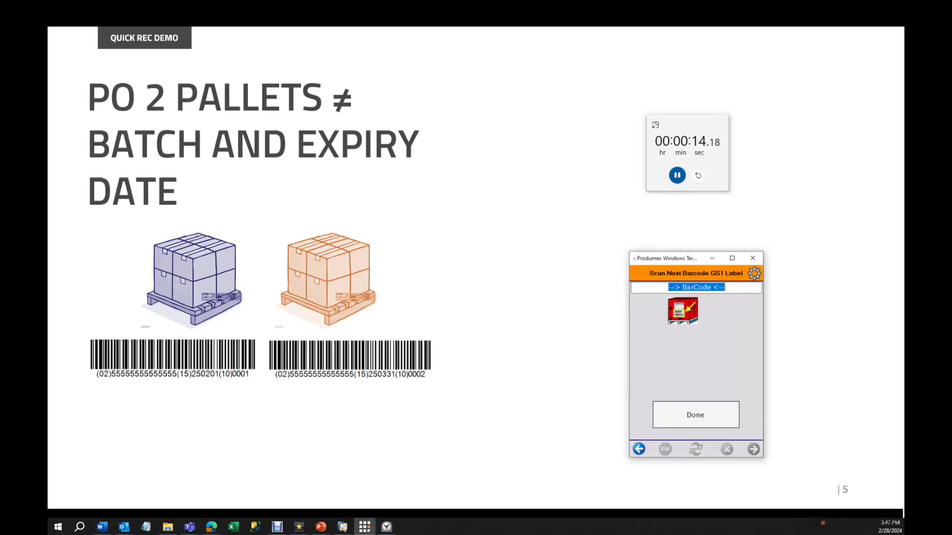
pyautogui.press('Return')
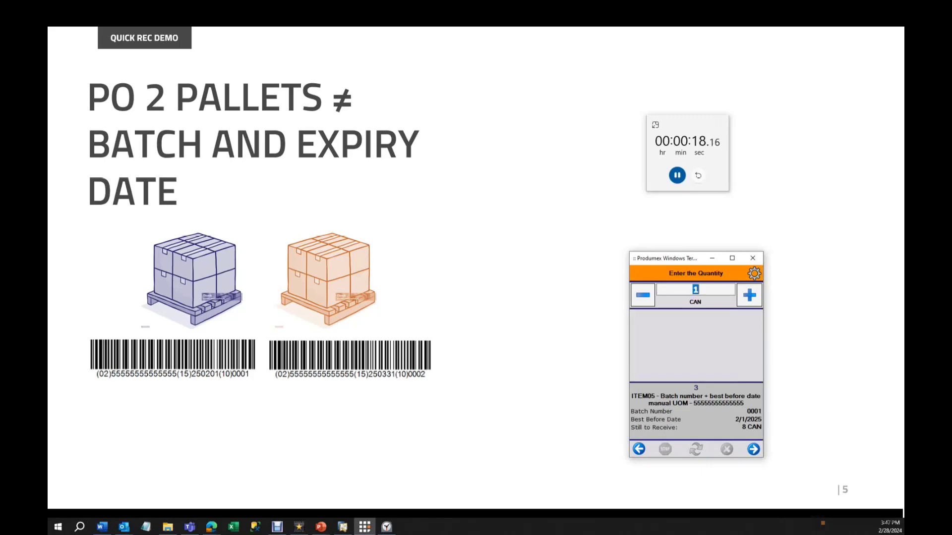
pyautogui.press('Return')
# Step: Acknowledge the next-unit prompt and scan the second pallet's GS1 label, batch 0002 best before 3/31/2025
pyautogui.press('Return')
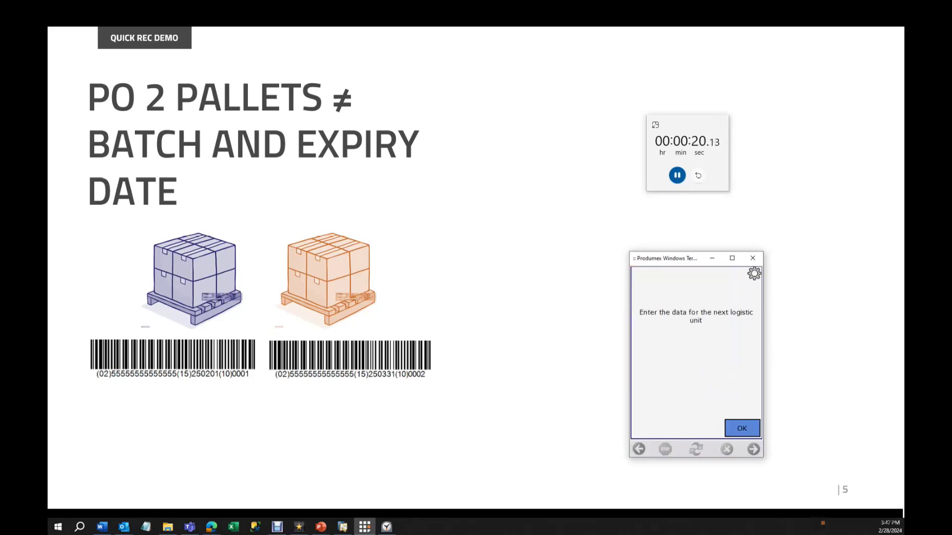
pyautogui.press('Return')
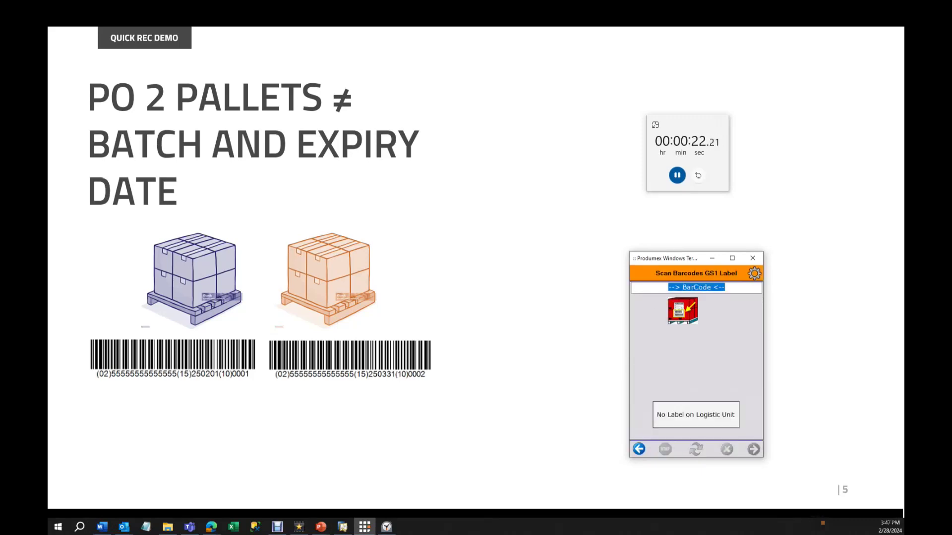
pyautogui.hotkey('alt', 'Tab')
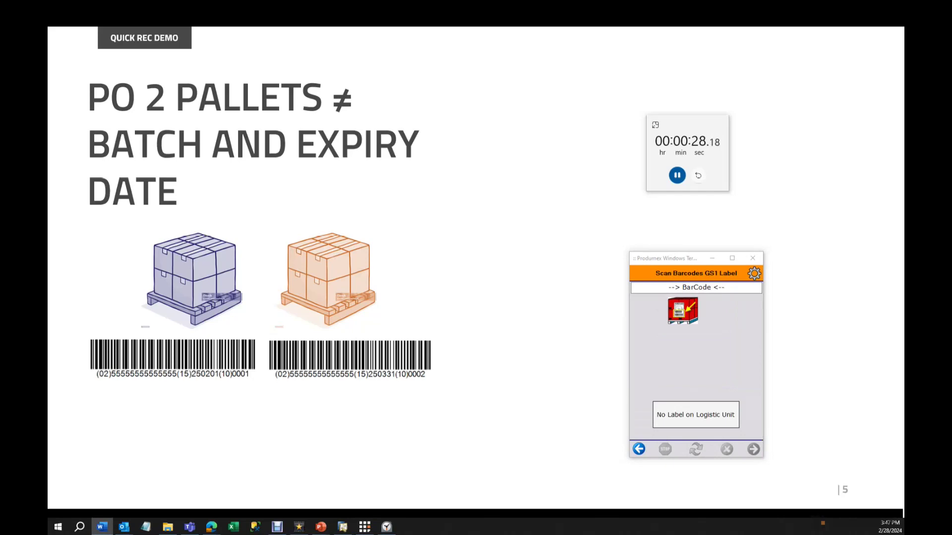
pyautogui.hotkey('alt', 'Tab')
pyautogui.press('Return')
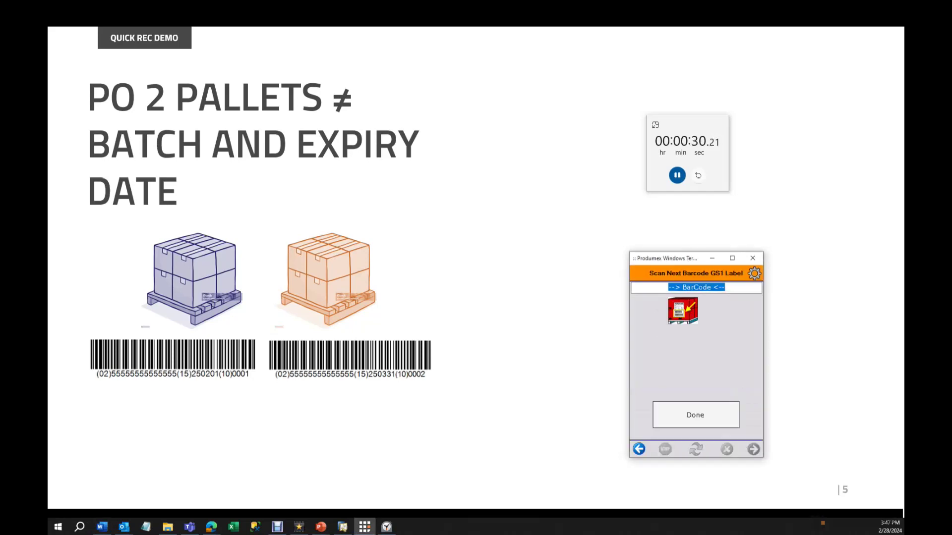
pyautogui.write('025555555555555515250331100002')
pyautogui.press('Return')
# Step: Enter 4 CAN for the second pallet and stop the stopwatch at 34.48 seconds
pyautogui.write('4')
pyautogui.press('Return')
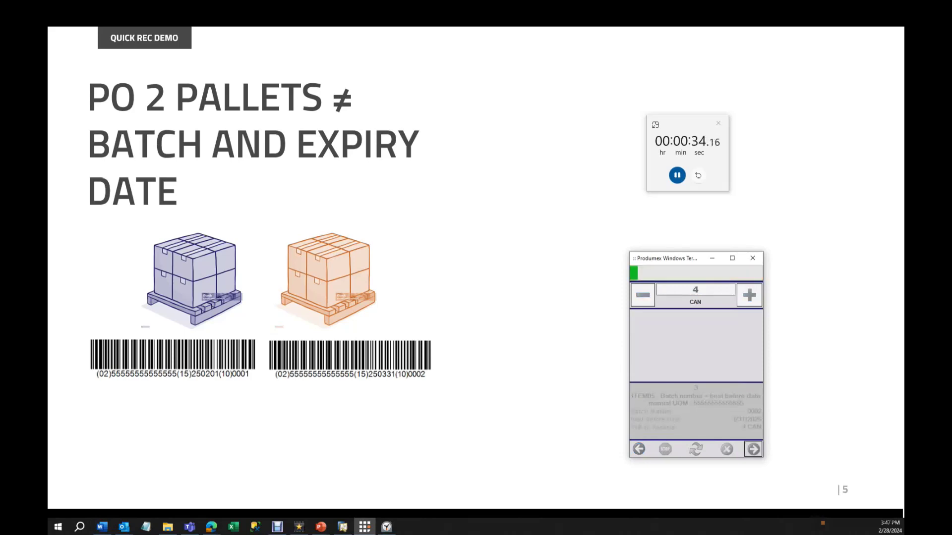
pyautogui.hotkey('alt', 'Tab')
pyautogui.press('space')
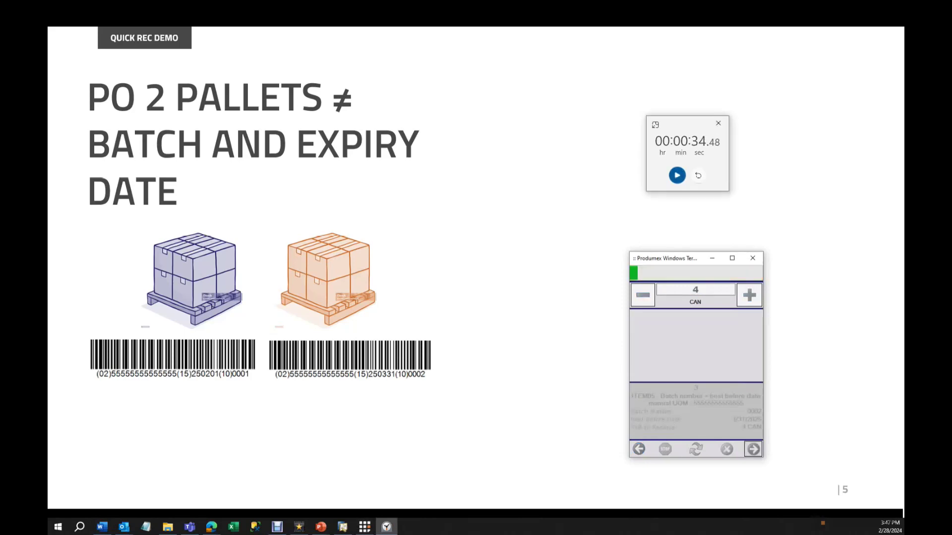